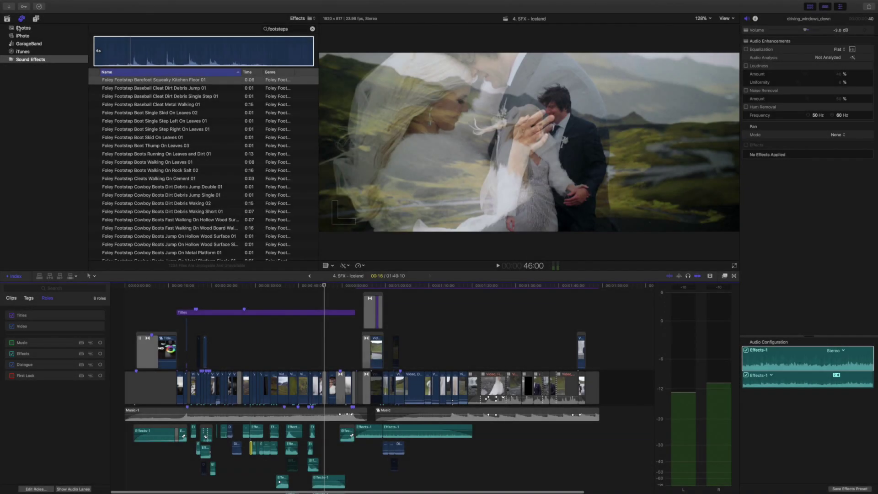
- Show the Audio library's projects and open the Social Media Collection project
click(7, 19)
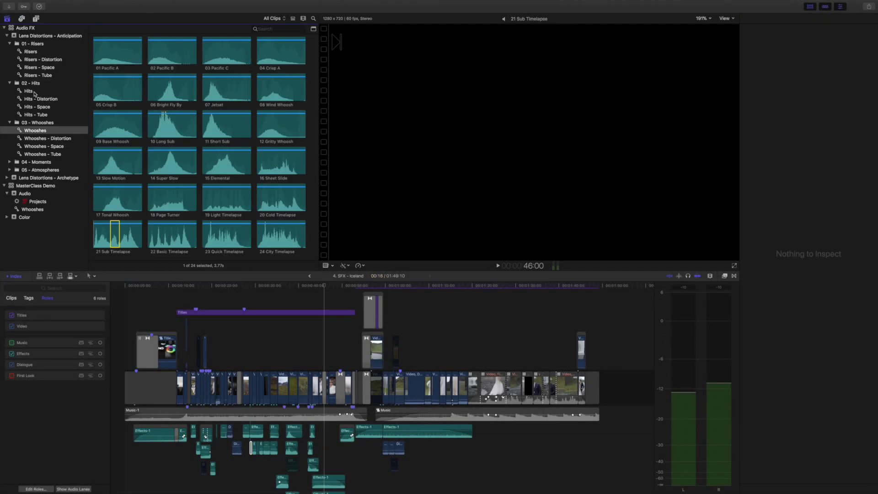
click(7, 36)
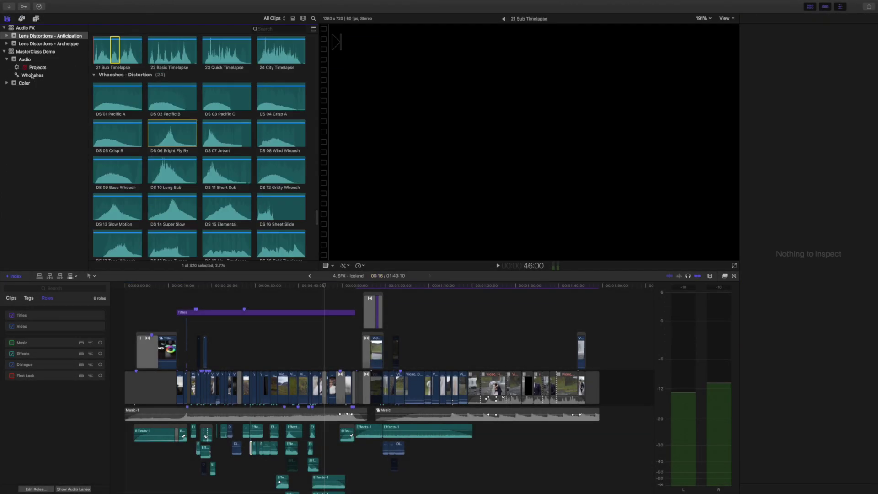
click(36, 67)
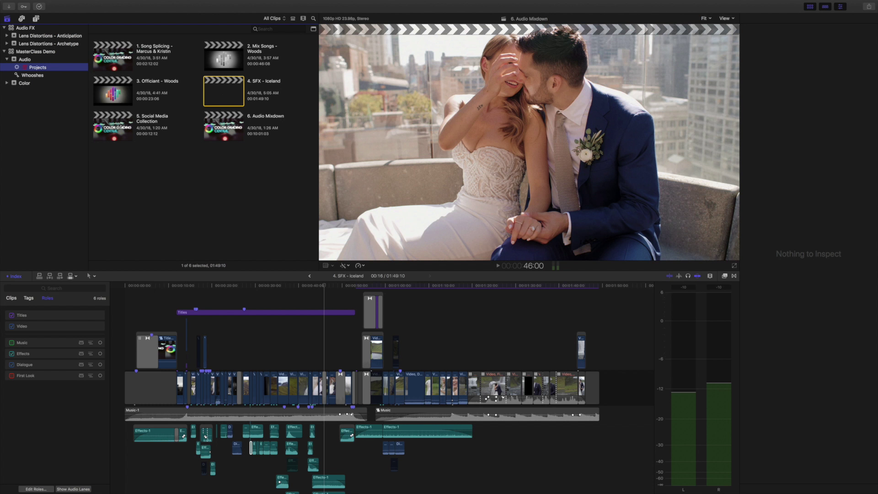
double_click(118, 125)
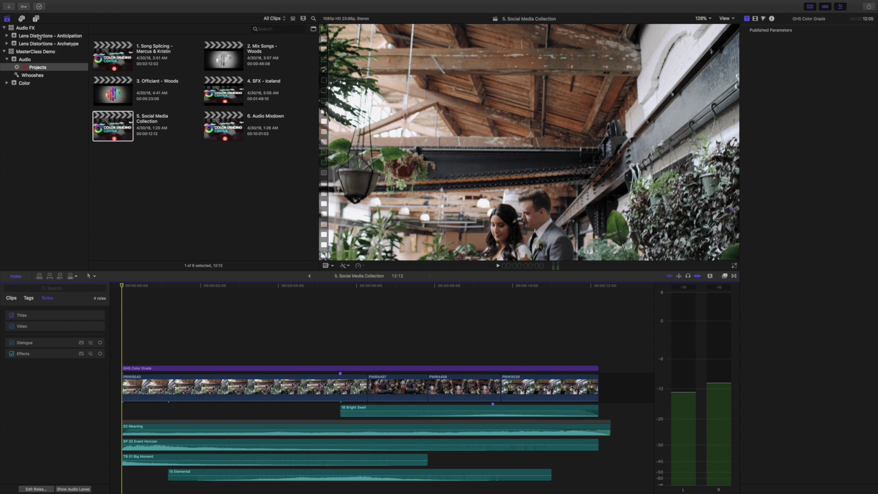
- Expand Lens Distortions - Anticipation to reveal its Risers, Hits, Whooshes, Moments and Atmospheres folders
click(7, 36)
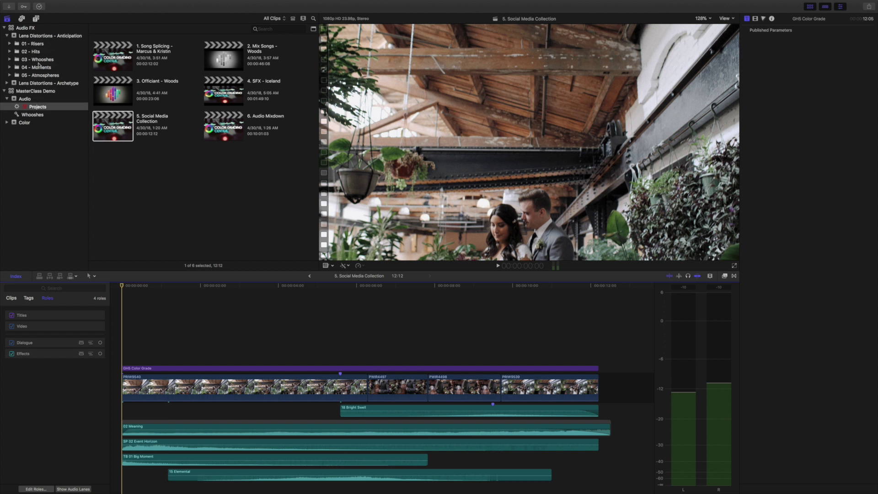
scroll(139, 320, left, 1)
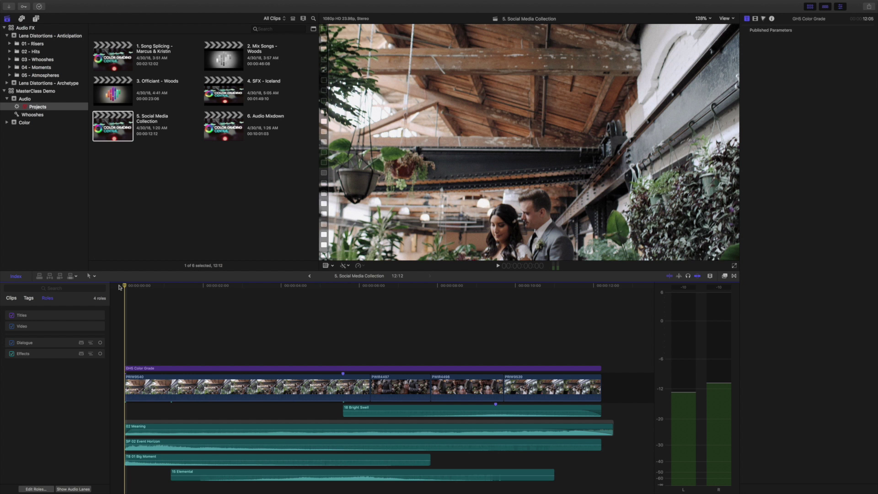
key(space)
key(XF86AudioRaiseVolume)
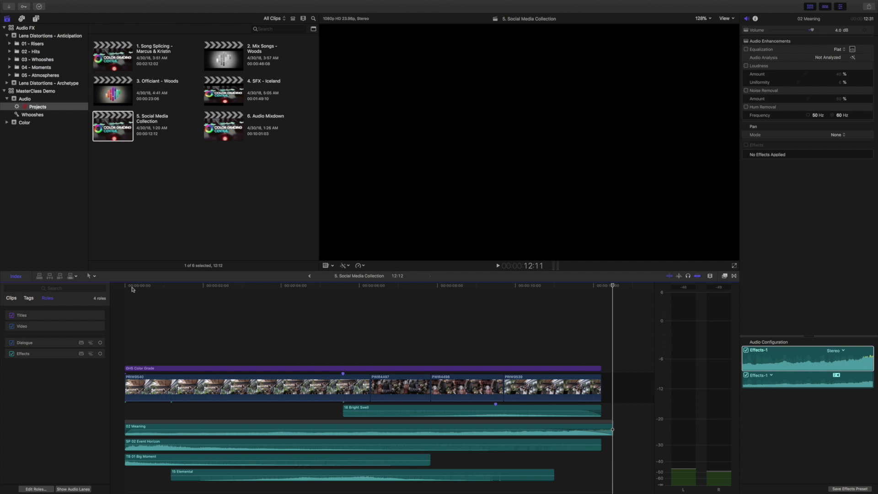
key(Home)
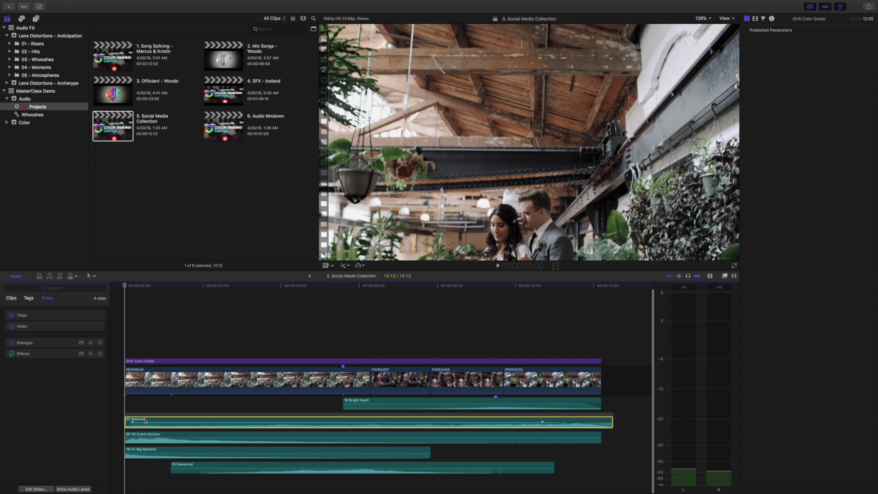
click(145, 420)
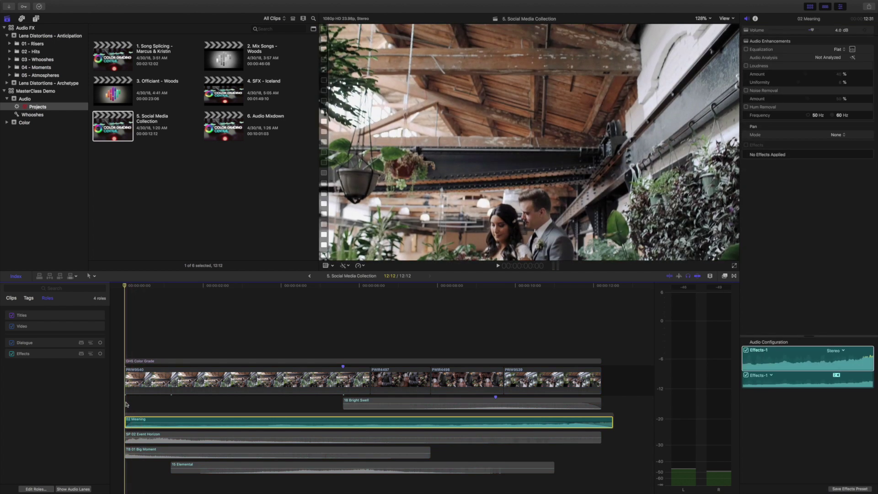
- Play 02 Meaning soloed, then solo and play SP 02 Event Horizon, and select TB 01 Big Moment
key(space)
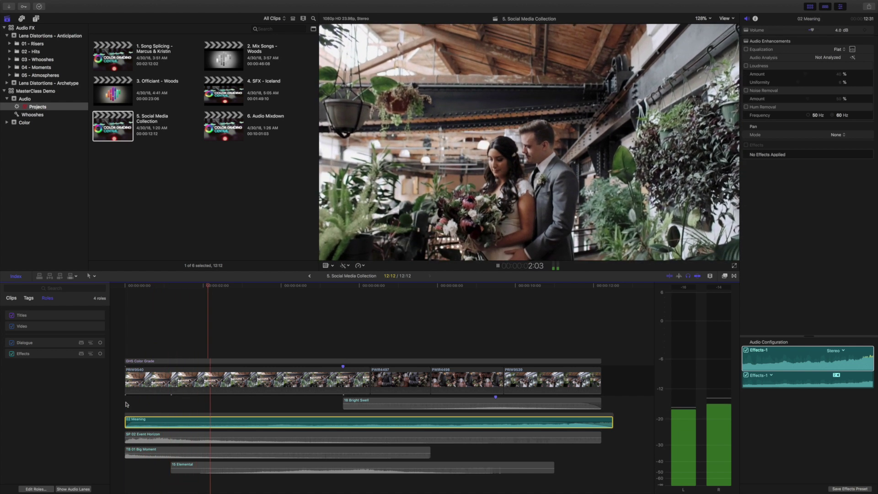
key(space)
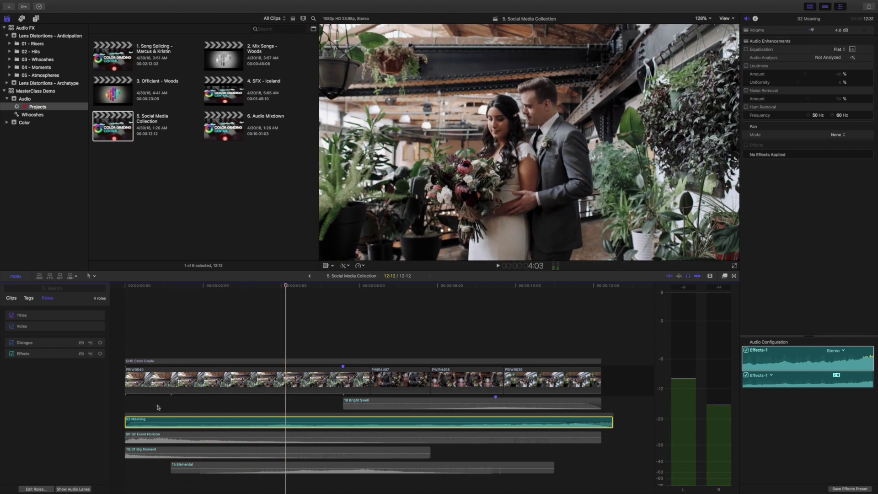
key(super+Down)
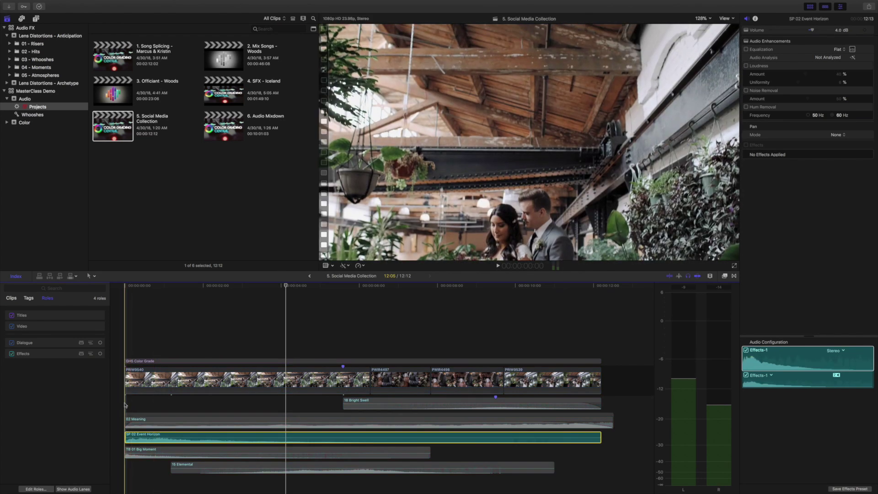
key(space)
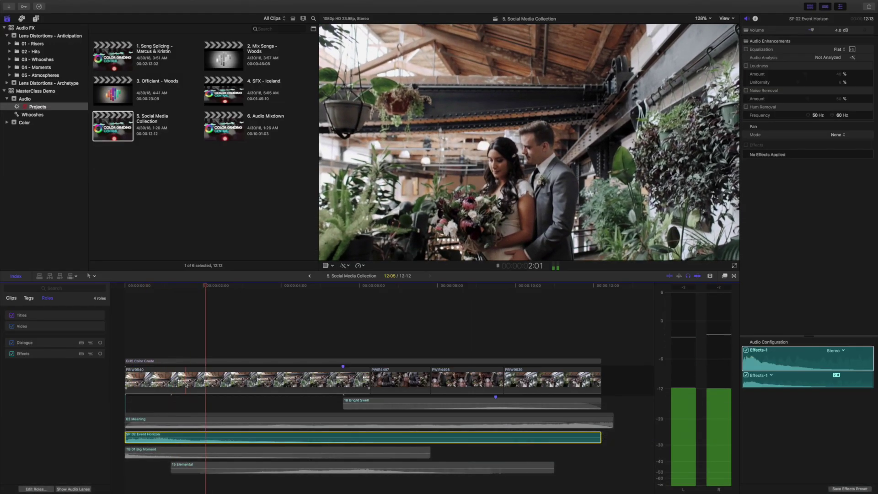
key(space)
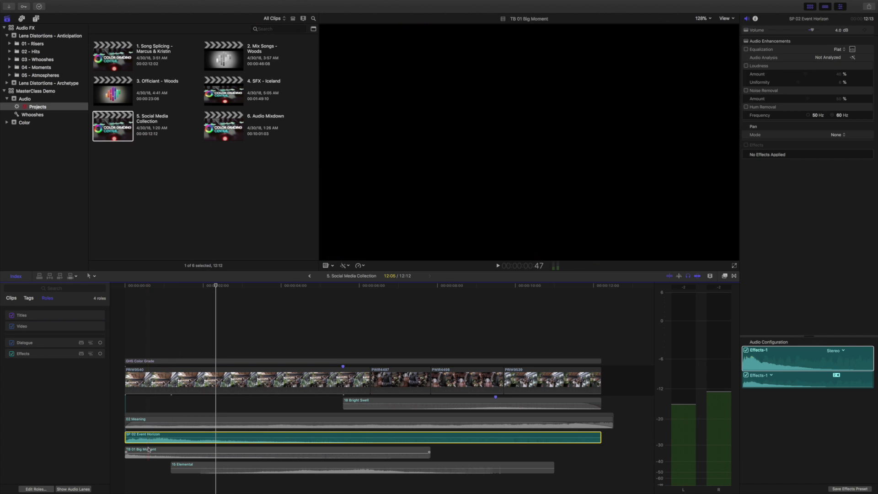
click(148, 451)
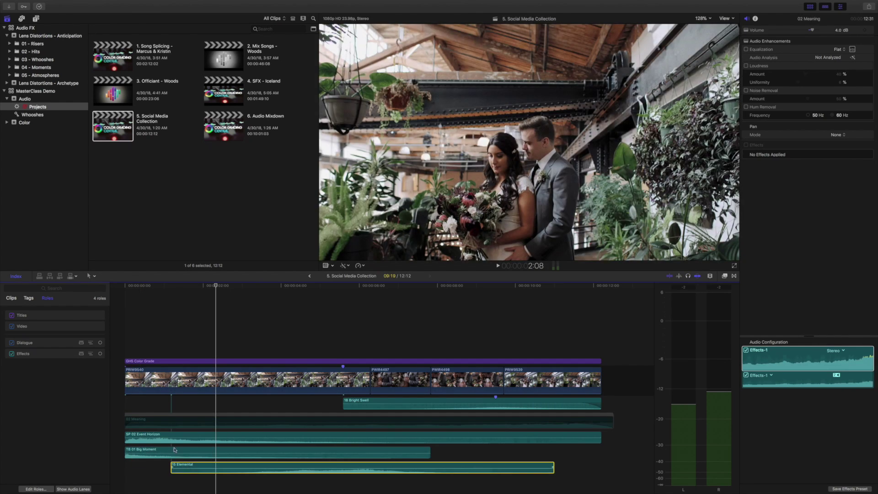
- Switch off 15 Elemental and play the mix without the disabled layers twice
key(v)
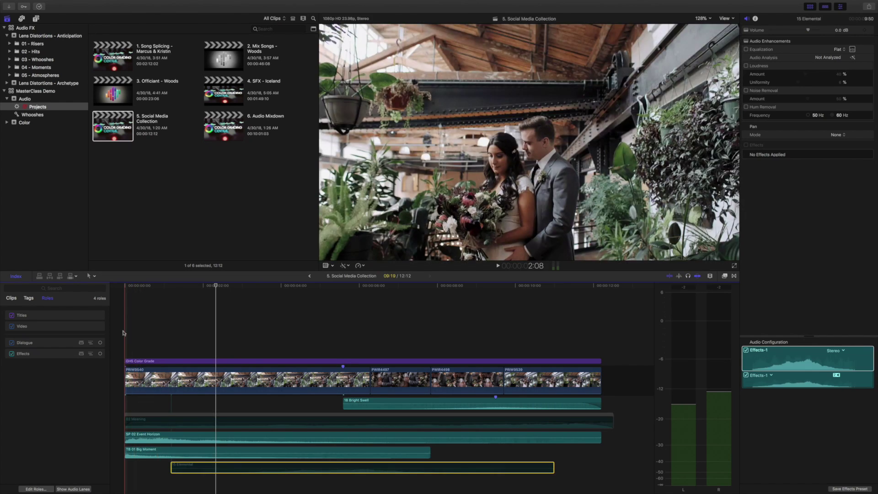
click(145, 334)
key(space)
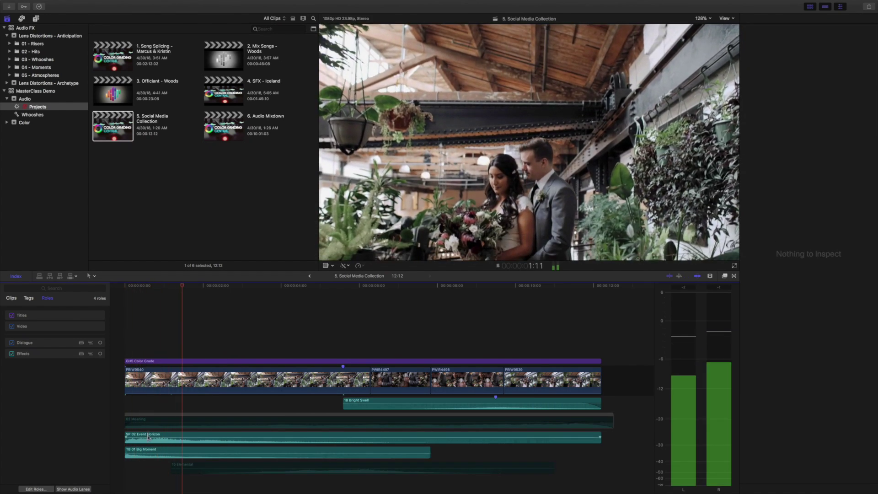
key(space)
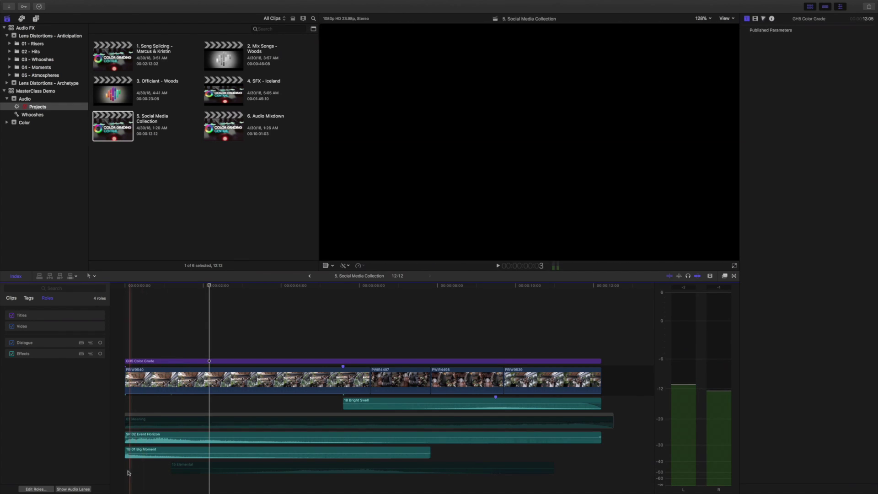
key(space)
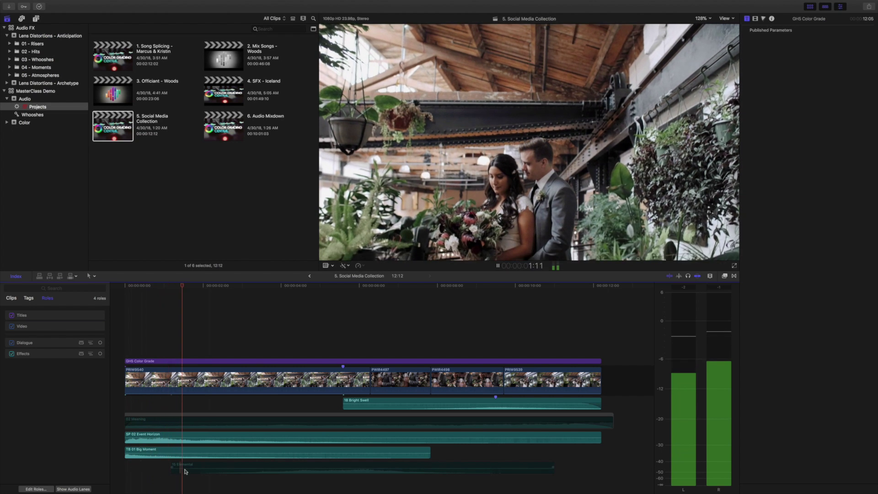
key(space)
- Audition the mix with 15 Elemental back in, then select 18 Bright Swell
click(201, 467)
key(space)
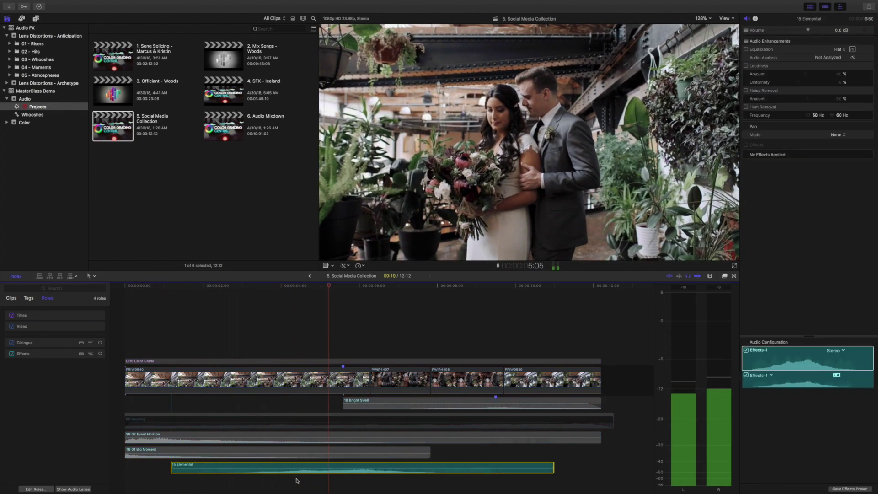
key(space)
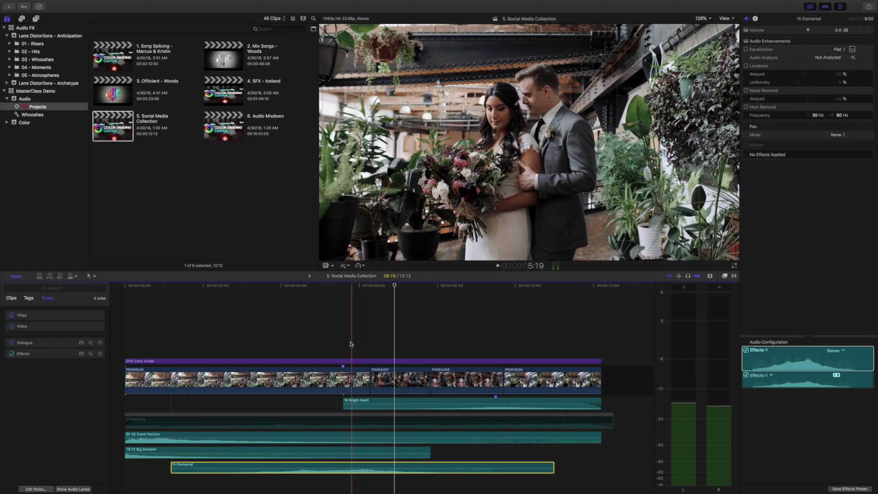
key(space)
key(space)
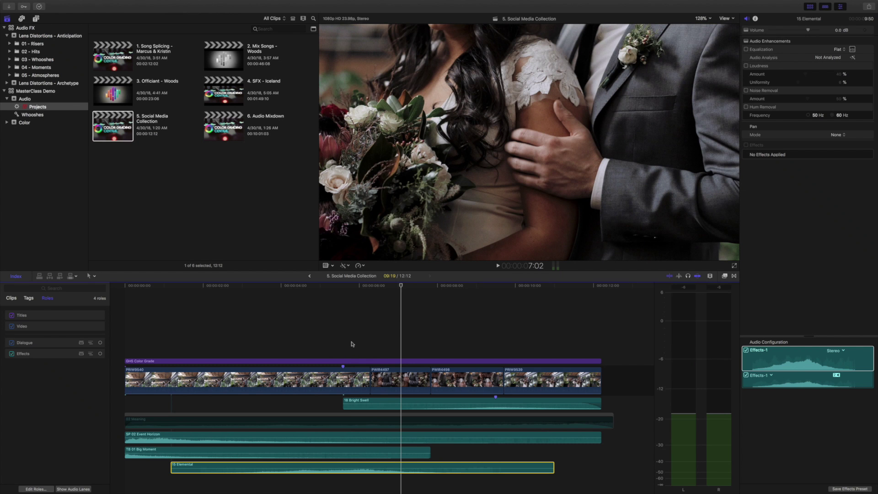
click(371, 402)
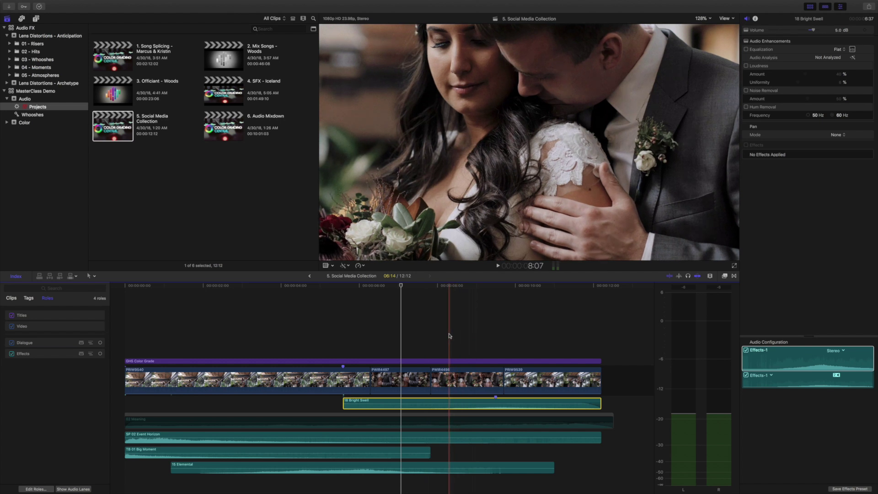
- Audition the 18 Bright Swell section, re-enable 02 Meaning, and play the full mix from the start
key(space)
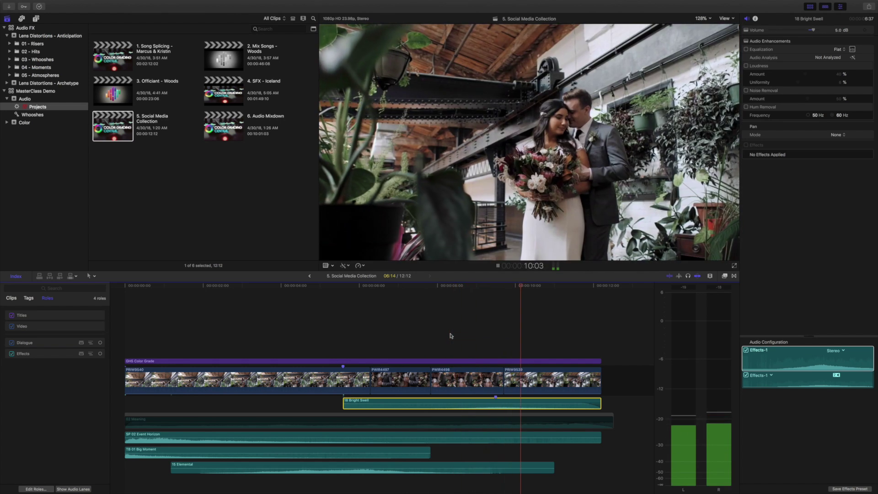
key(space)
click(439, 422)
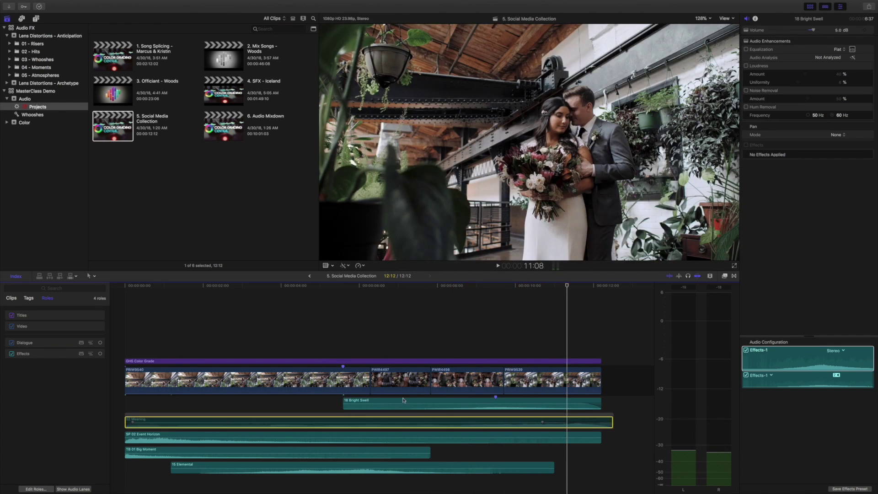
key(space)
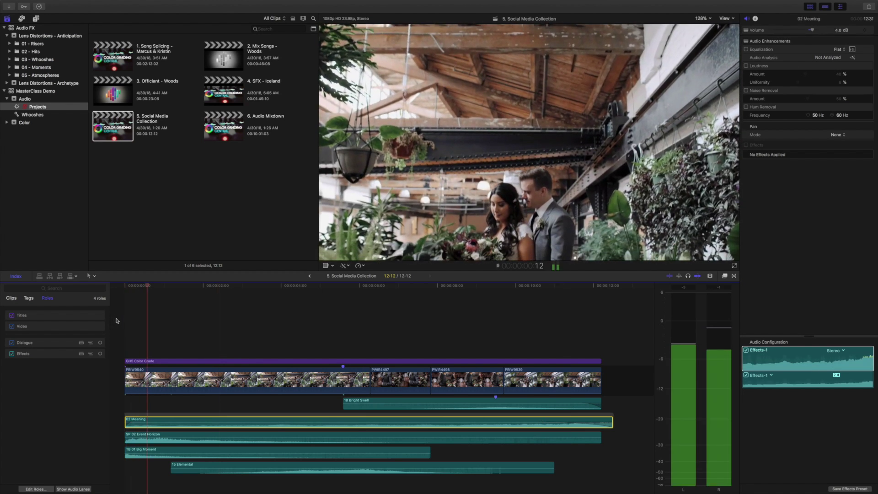